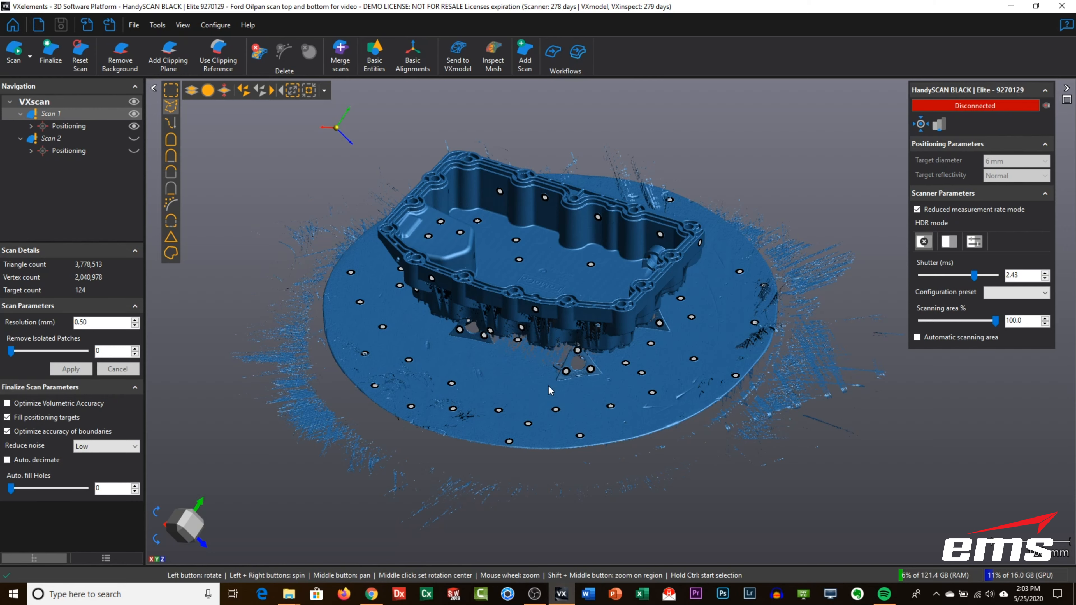
# - Isolate the oil pan in Scan 1 by flood-fill selecting it, inverting the selection and deleting the turntable and stray data
pyautogui.moveTo(528, 373); pyautogui.dragTo(527, 376)
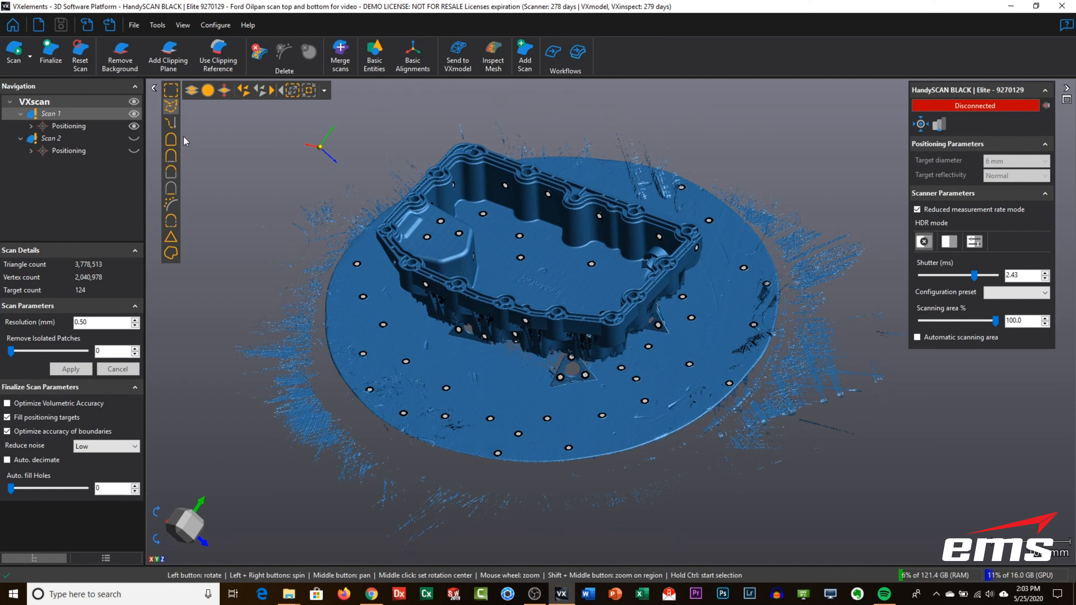
pyautogui.click(171, 140)
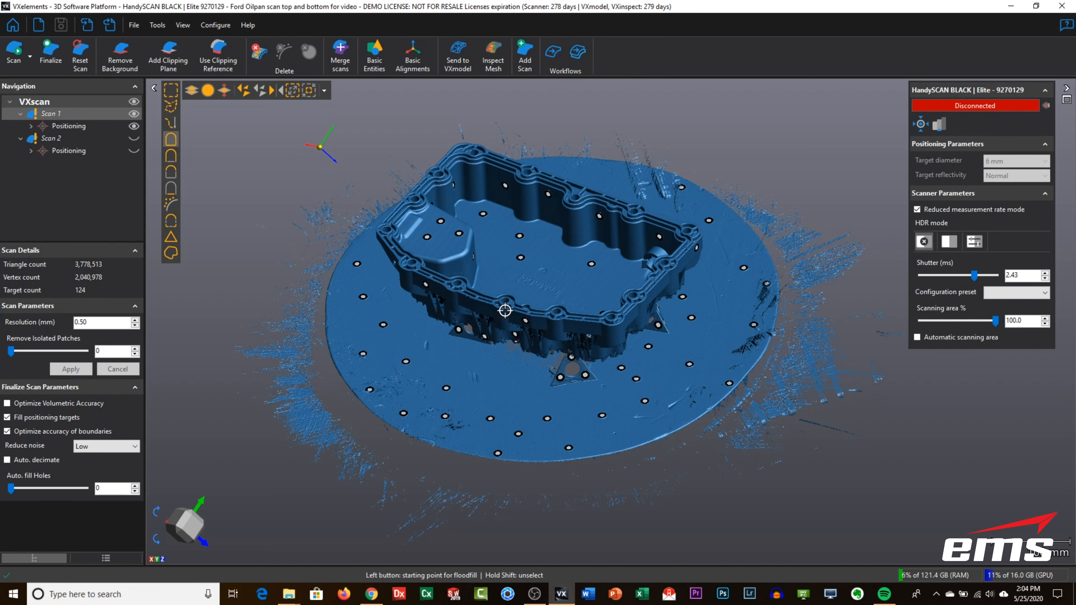
pyautogui.click(492, 389)
pyautogui.moveTo(539, 392)
pyautogui.mouseDown()
pyautogui.moveTo(540, 361)
pyautogui.moveTo(541, 392)
pyautogui.mouseUp()
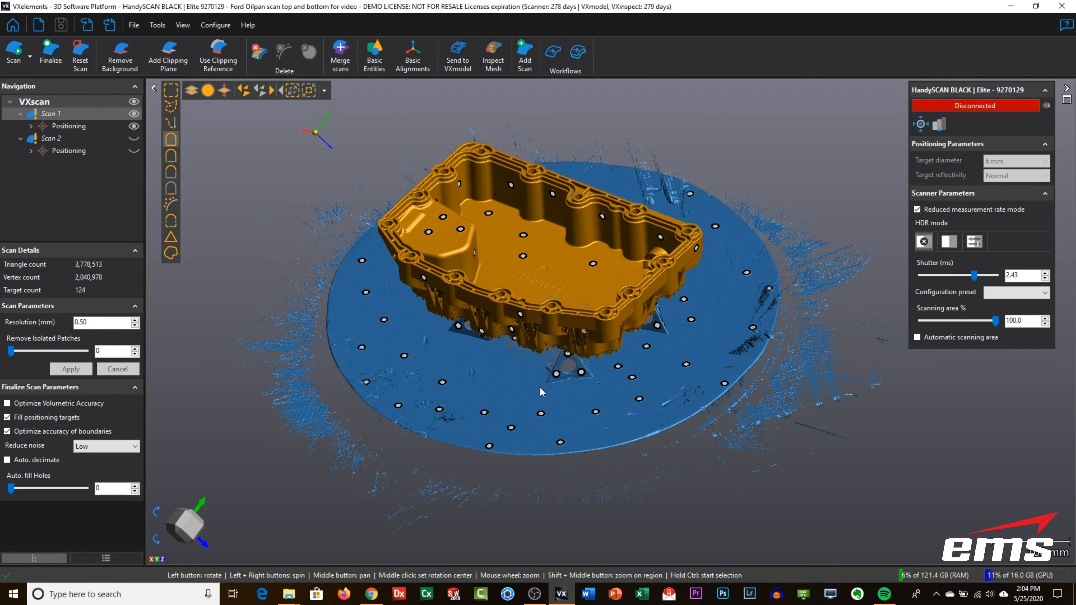
pyautogui.moveTo(528, 350)
pyautogui.mouseDown()
pyautogui.moveTo(531, 325)
pyautogui.moveTo(529, 354)
pyautogui.mouseUp()
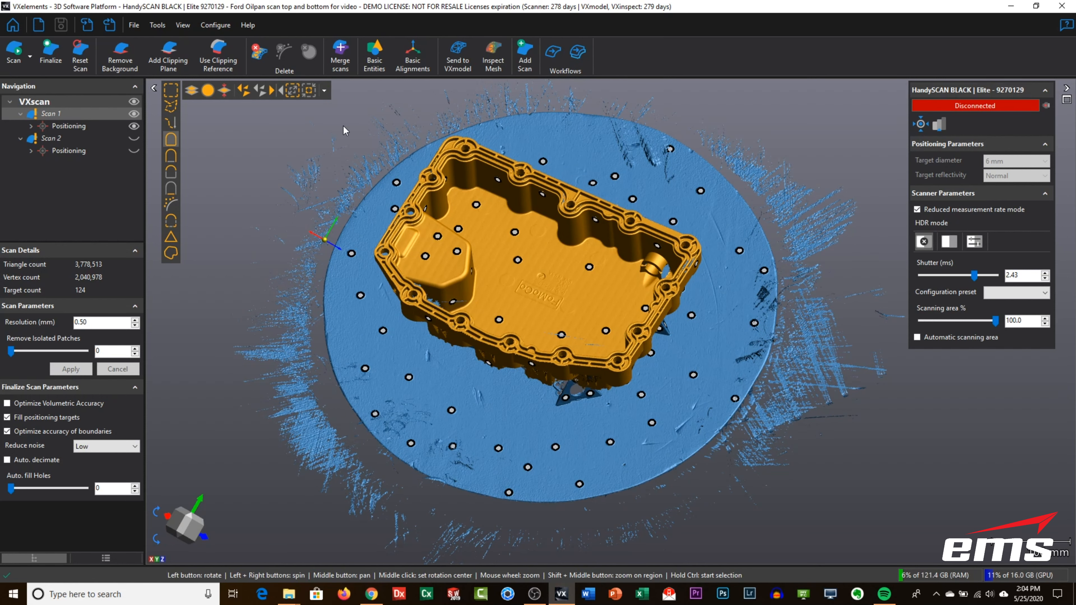
pyautogui.click(274, 92)
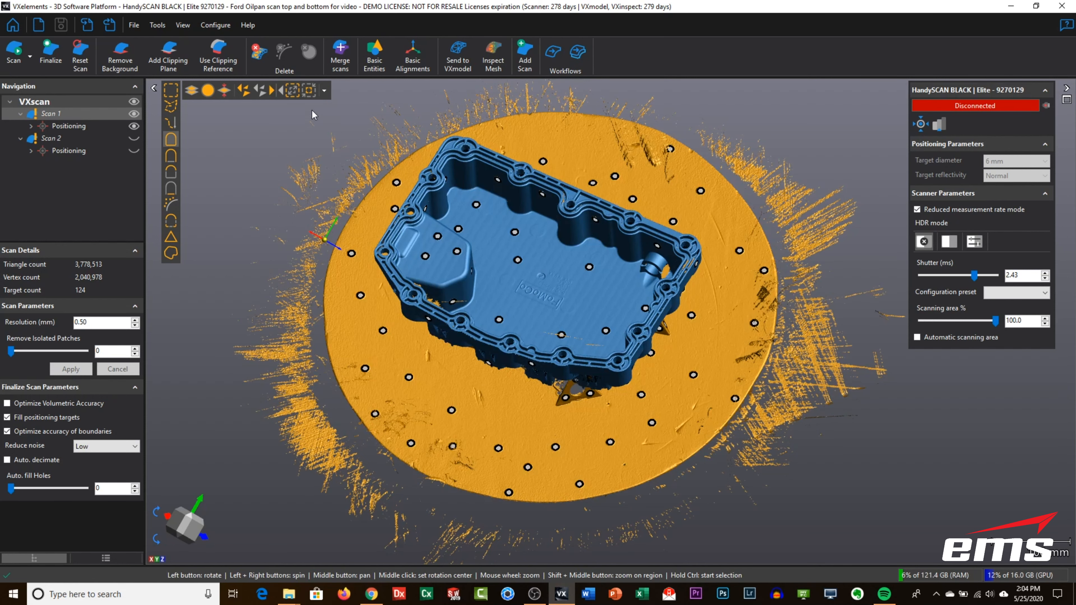
pyautogui.click(258, 64)
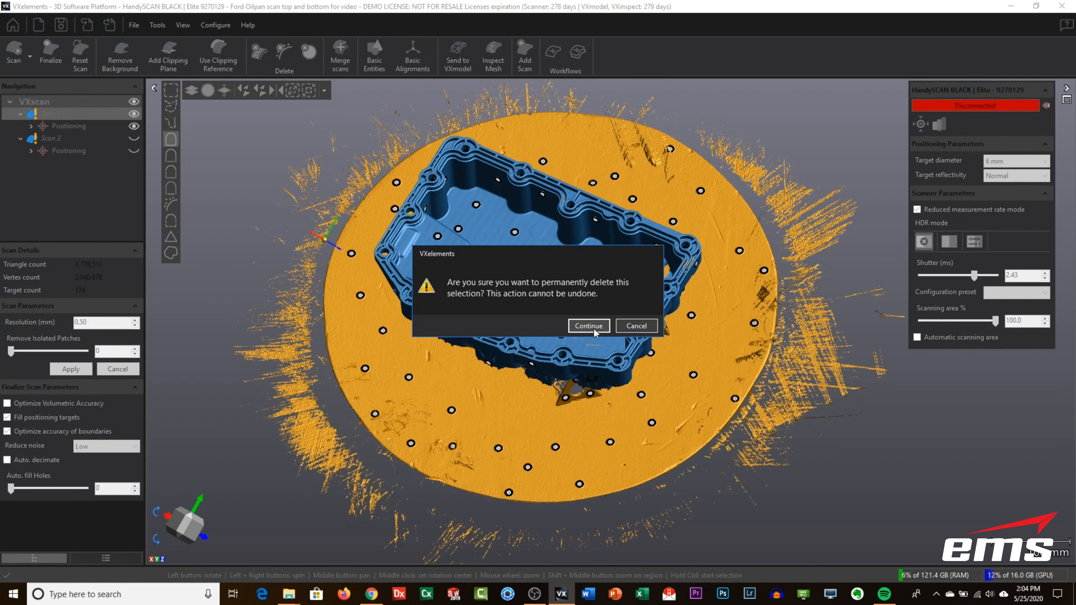
pyautogui.click(590, 326)
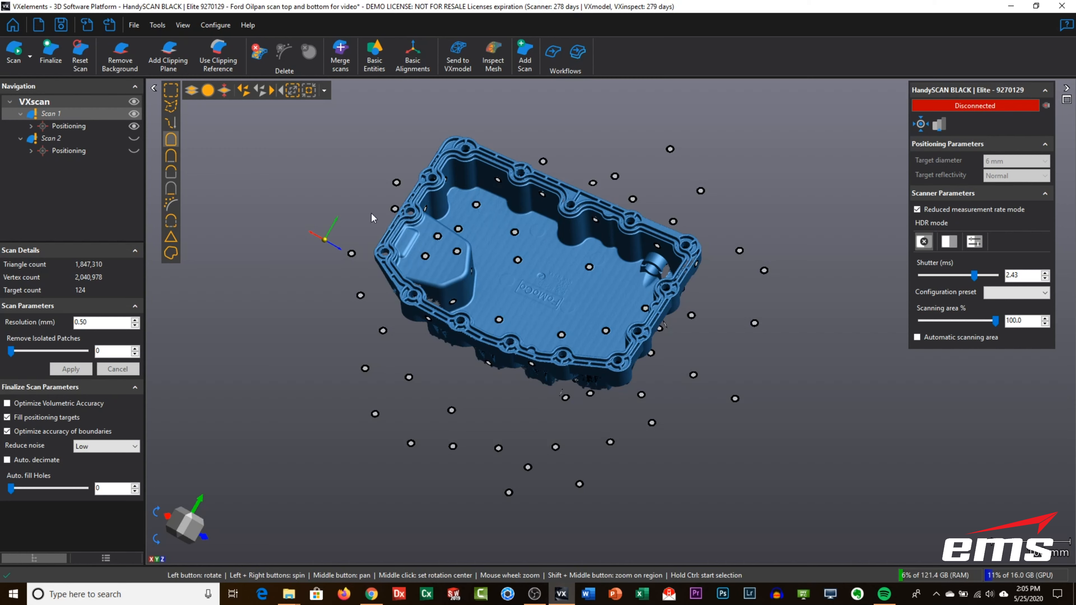
# - Show only Scan 2, flood-fill select its oil pan, invert the selection and delete the turntable, supports and stray data
pyautogui.click(134, 138)
pyautogui.click(134, 113)
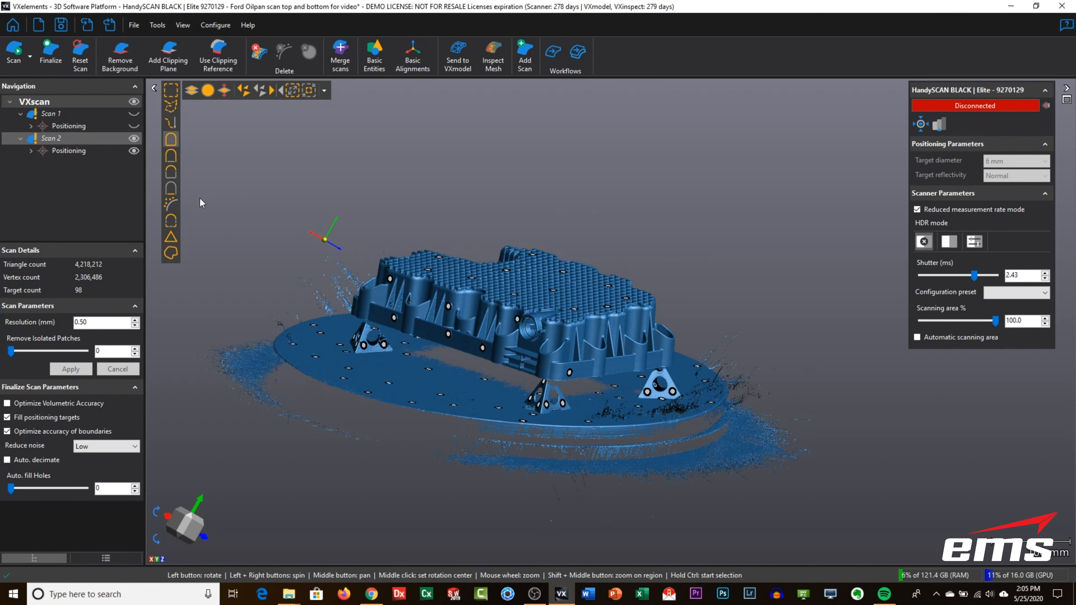
pyautogui.moveTo(458, 289); pyautogui.dragTo(519, 282)
pyautogui.press('ctrl')
pyautogui.keyDown('ctrl'); pyautogui.click(348, 345); pyautogui.keyUp('ctrl')
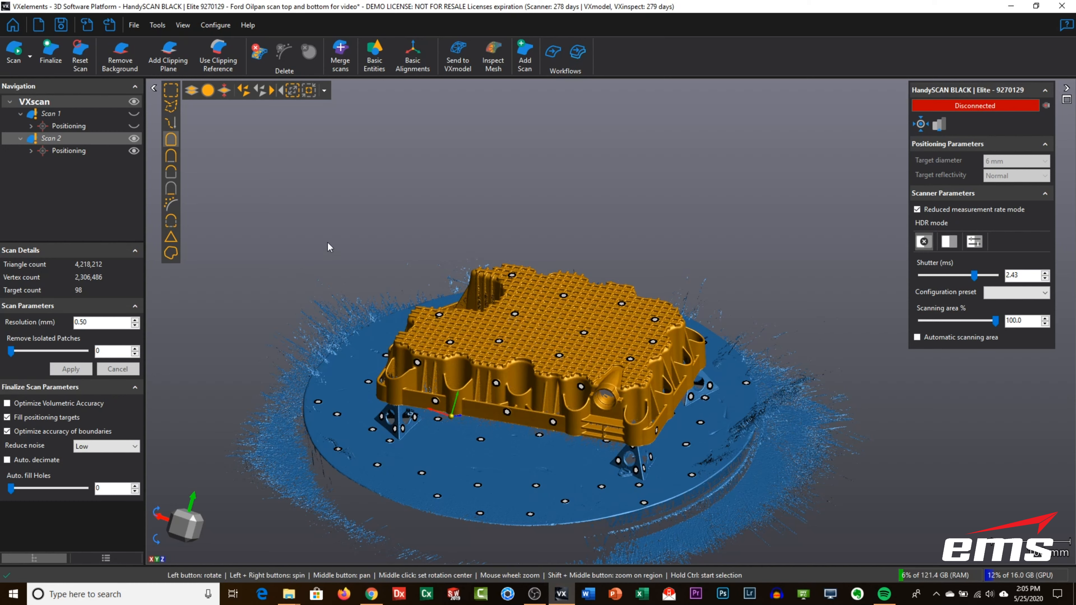
pyautogui.click(276, 93)
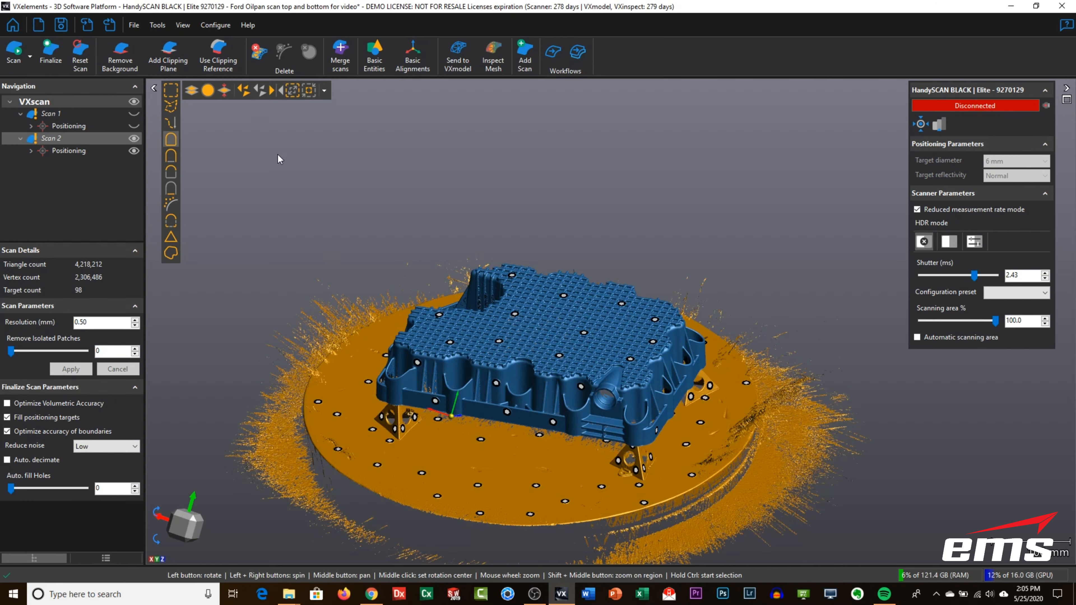
pyautogui.click(258, 51)
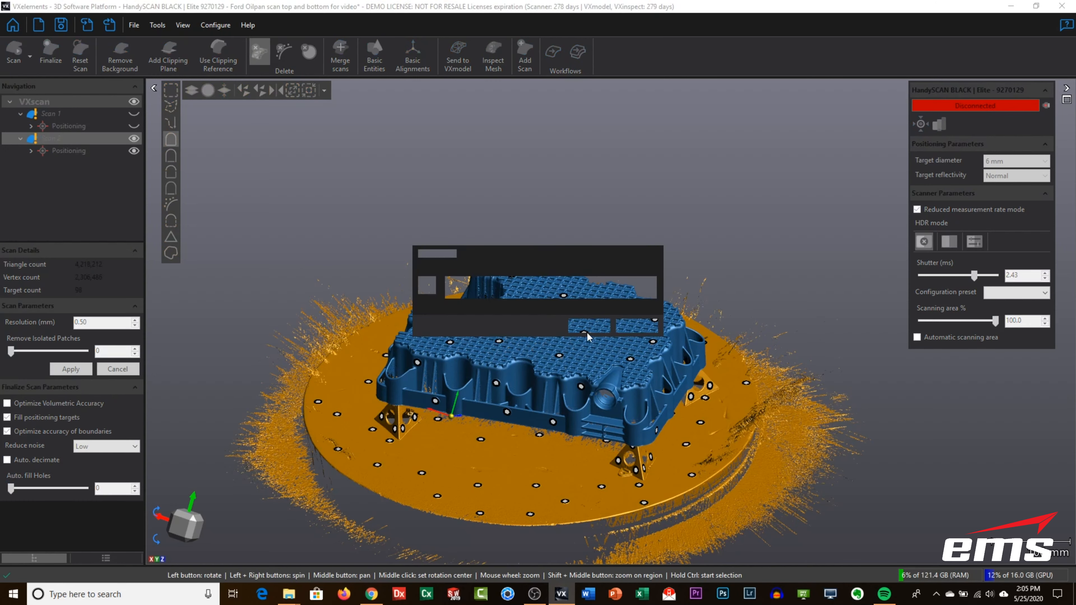
pyautogui.press('Return')
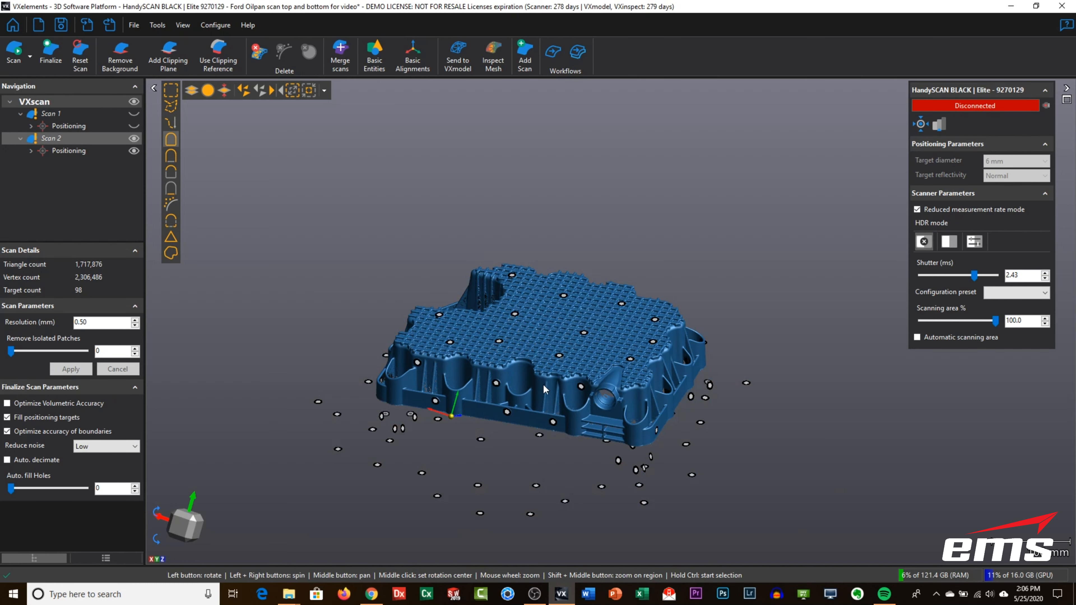
# - Set up a merge of Scan 1 onto fixed Scan 2 with manual pre-alignment, marking three matching points on the flange corners and side wall
pyautogui.click(341, 59)
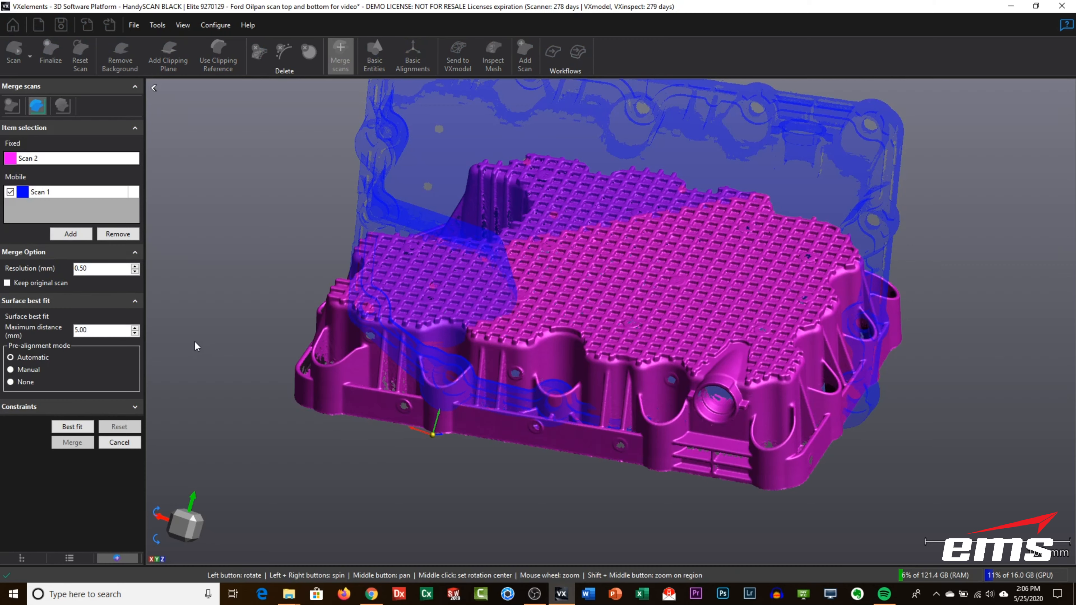
pyautogui.click(11, 370)
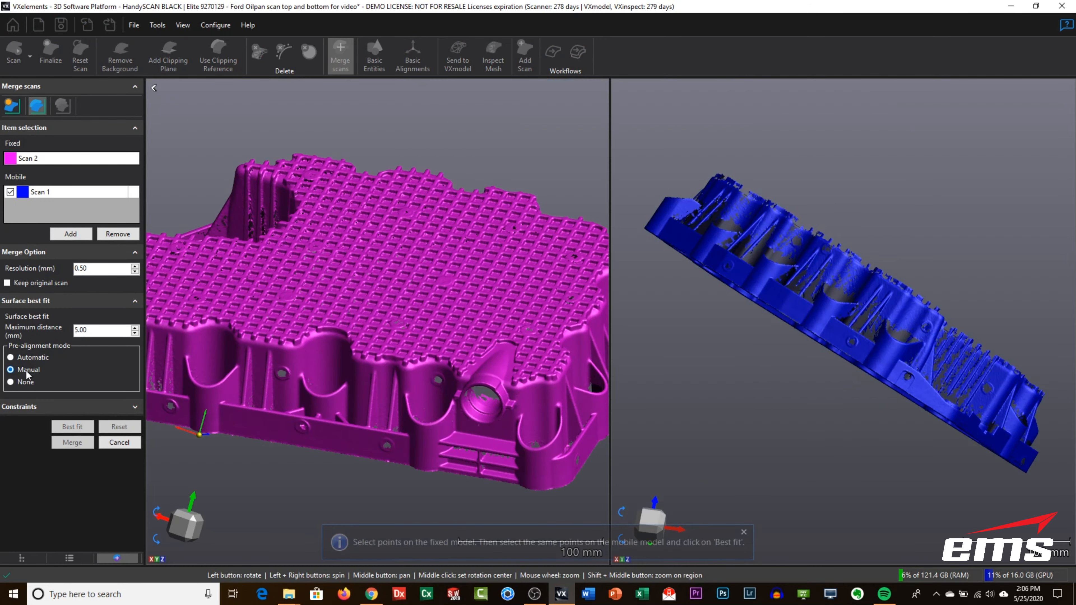
pyautogui.moveTo(865, 292); pyautogui.dragTo(912, 302)
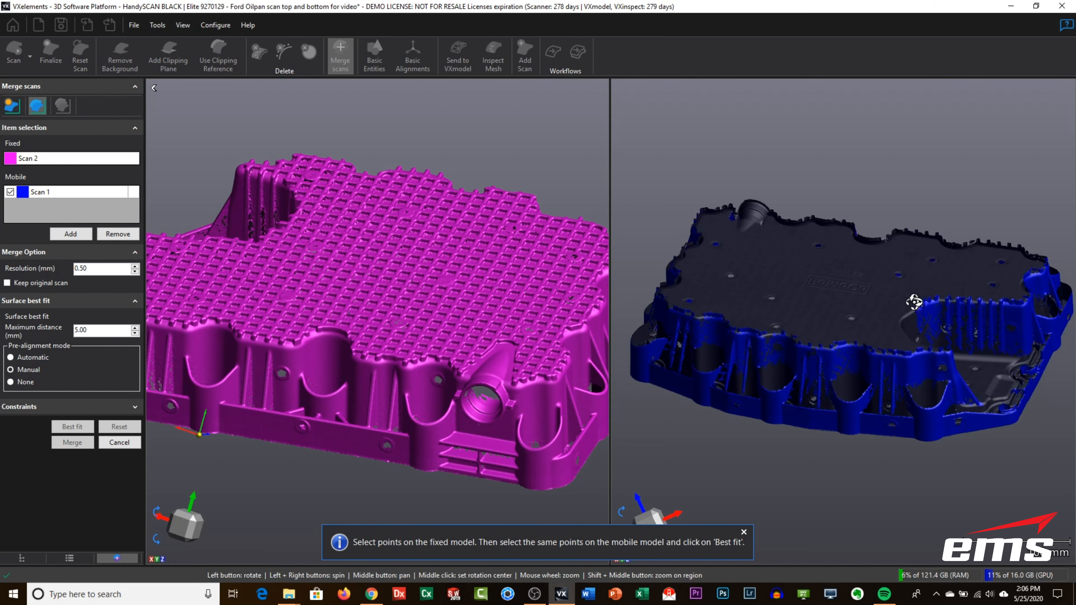
pyautogui.scroll(-4, 341, 317)
pyautogui.moveTo(327, 327); pyautogui.dragTo(360, 339)
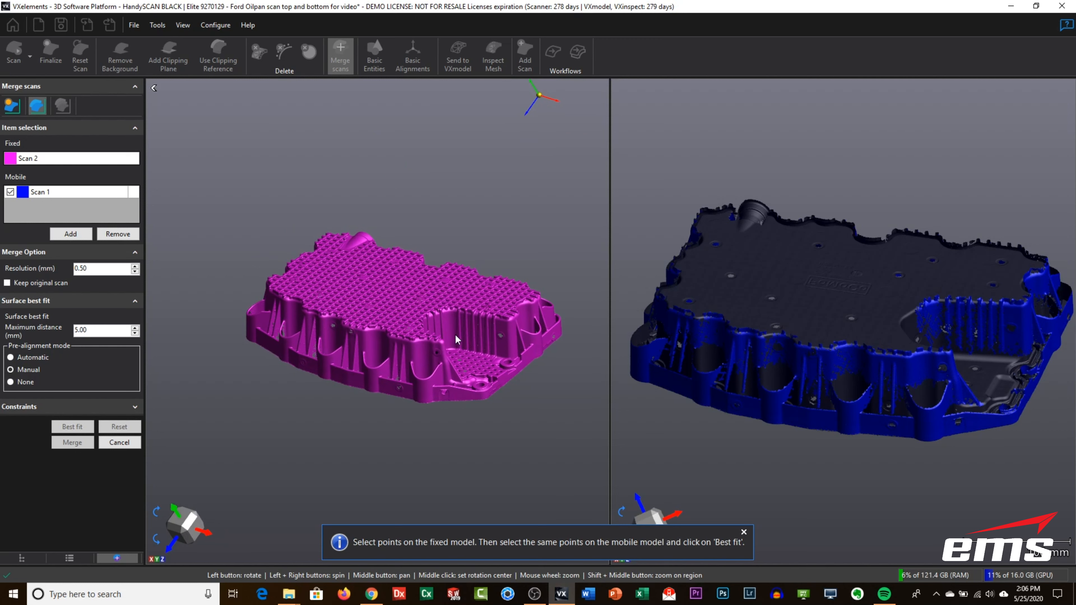
pyautogui.moveTo(456, 336); pyautogui.dragTo(459, 332)
pyautogui.scroll(3, 426, 350)
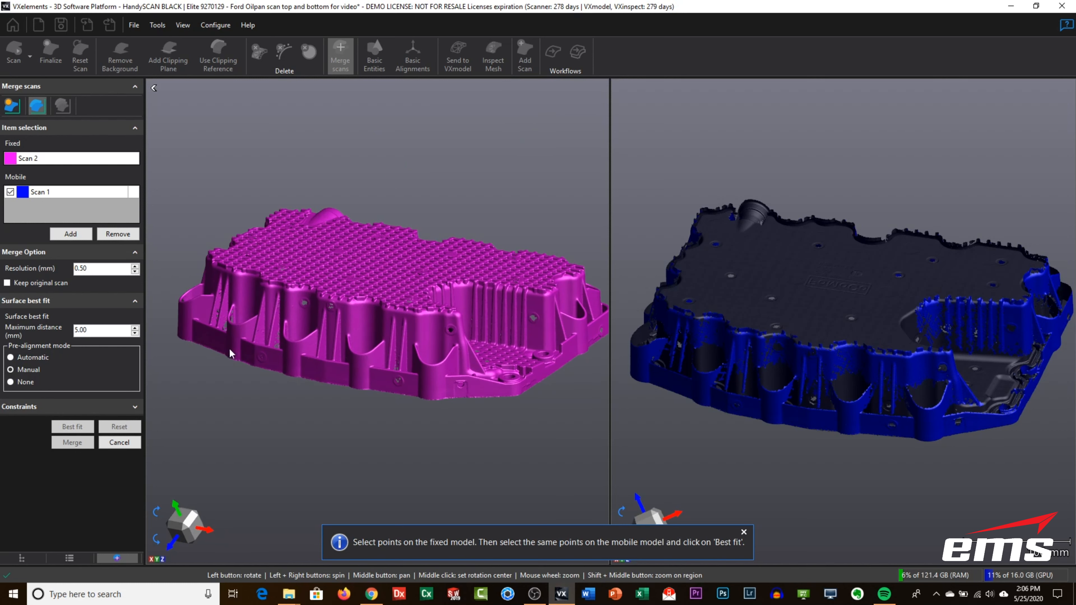
pyautogui.click(182, 336)
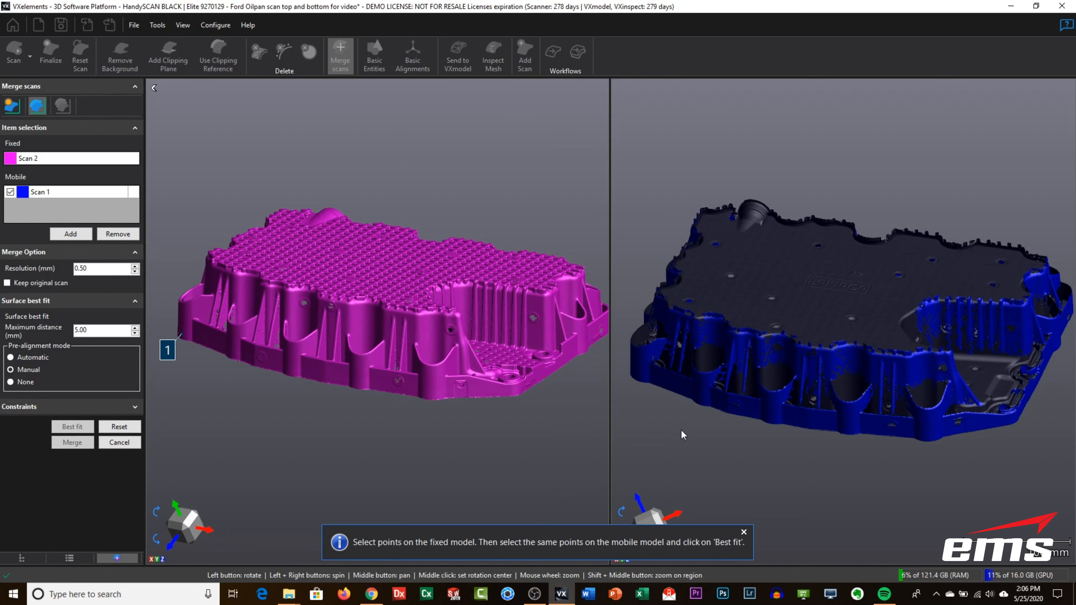
pyautogui.click(639, 374)
pyautogui.click(1003, 419)
pyautogui.click(507, 388)
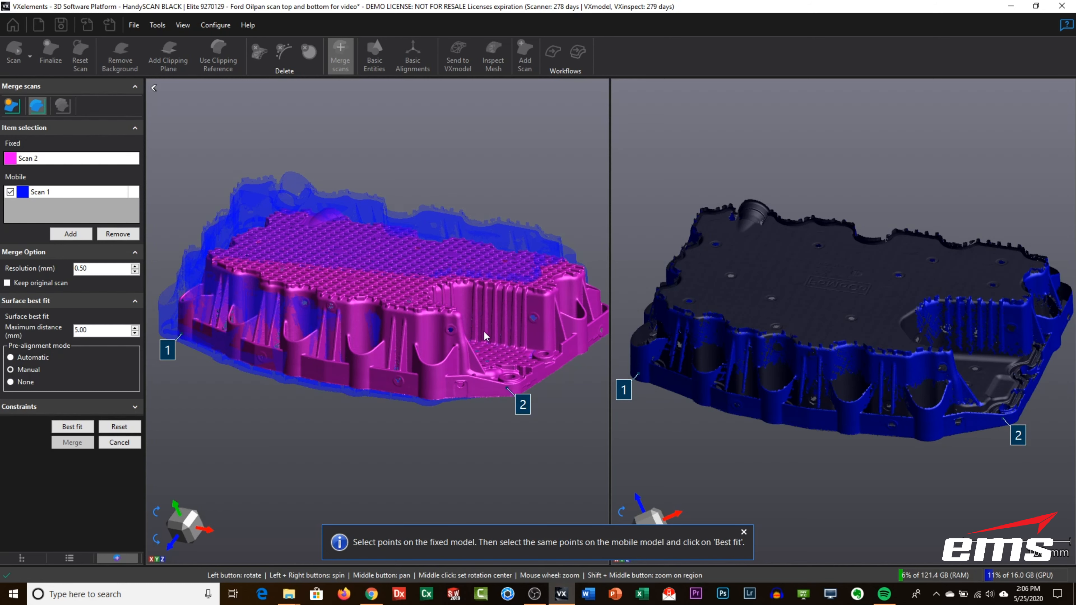
pyautogui.click(400, 314)
pyautogui.click(888, 363)
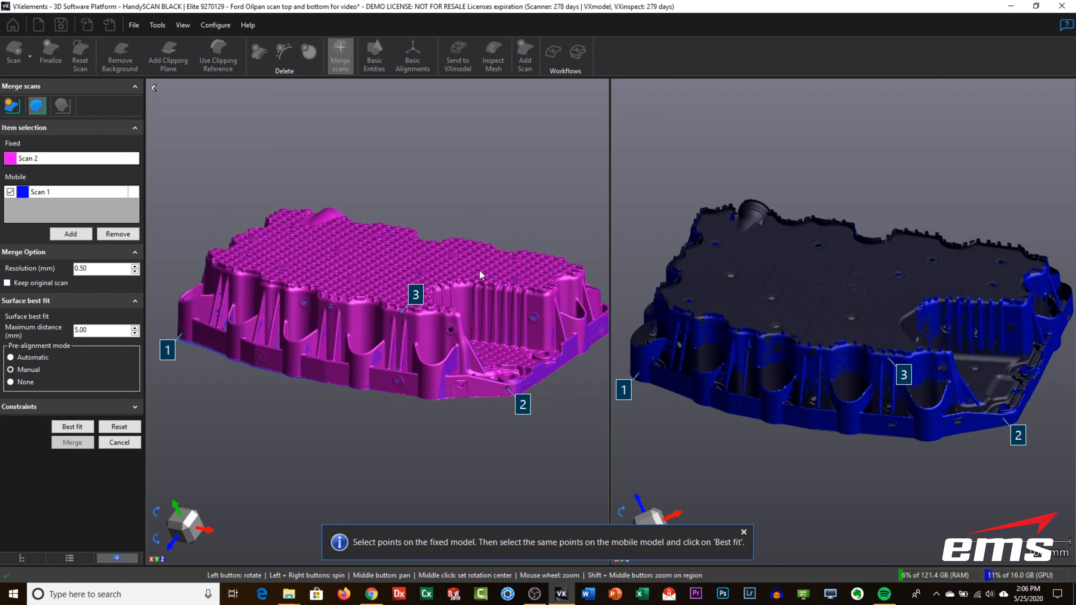
# - Run the best fit of Scan 1 to Scan 2 and merge the two scans
pyautogui.click(74, 429)
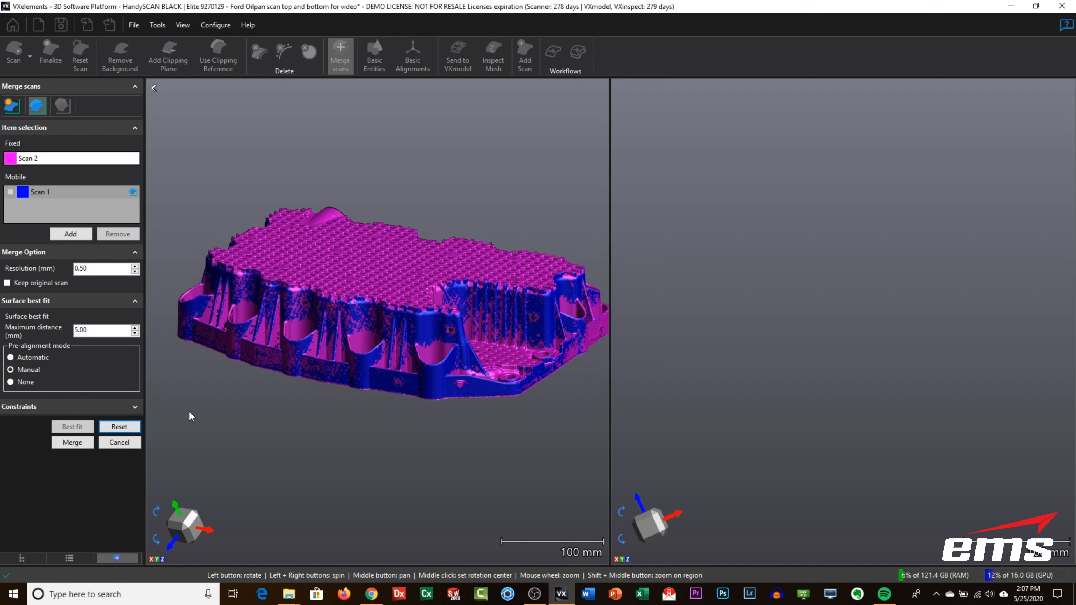
pyautogui.click(72, 443)
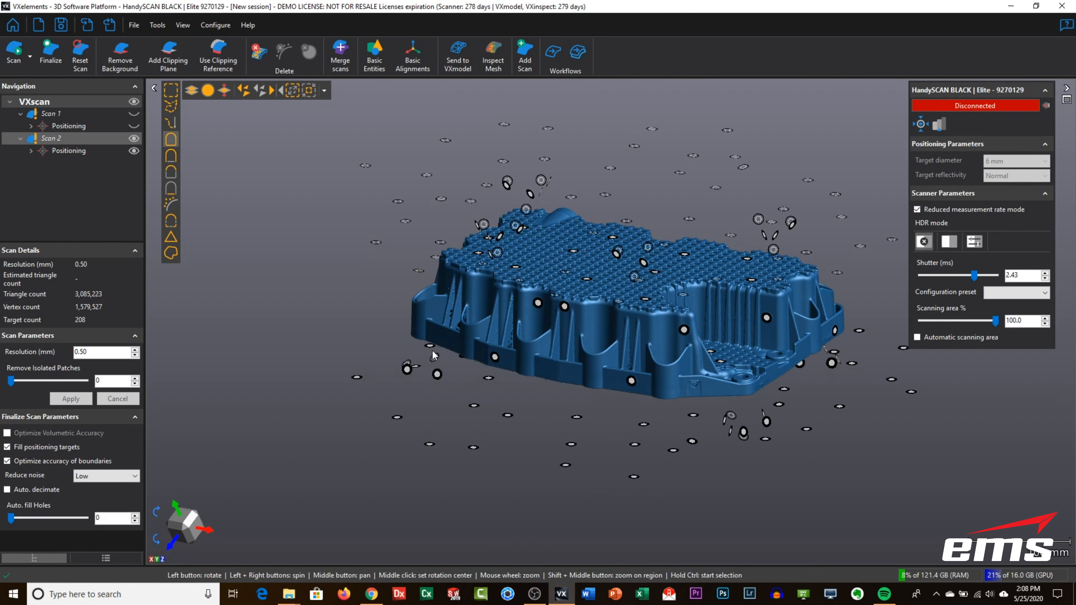
# - Finalize the merged oil pan scan with isolated patch removal set to 34 and automatic decimation enabled
pyautogui.moveTo(570, 283); pyautogui.dragTo(628, 376)
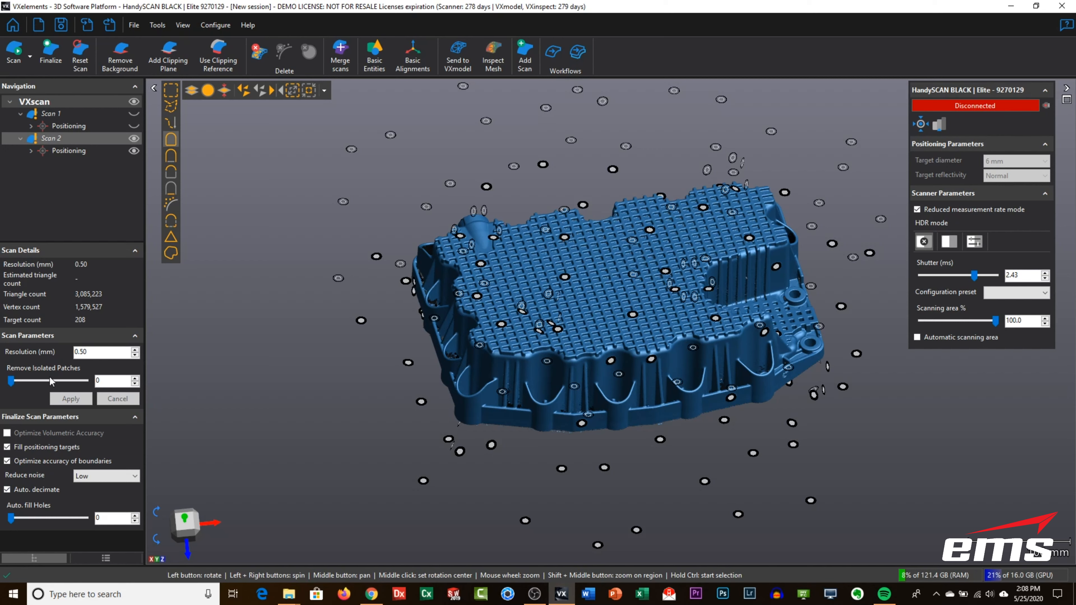
pyautogui.moveTo(29, 384); pyautogui.dragTo(36, 385)
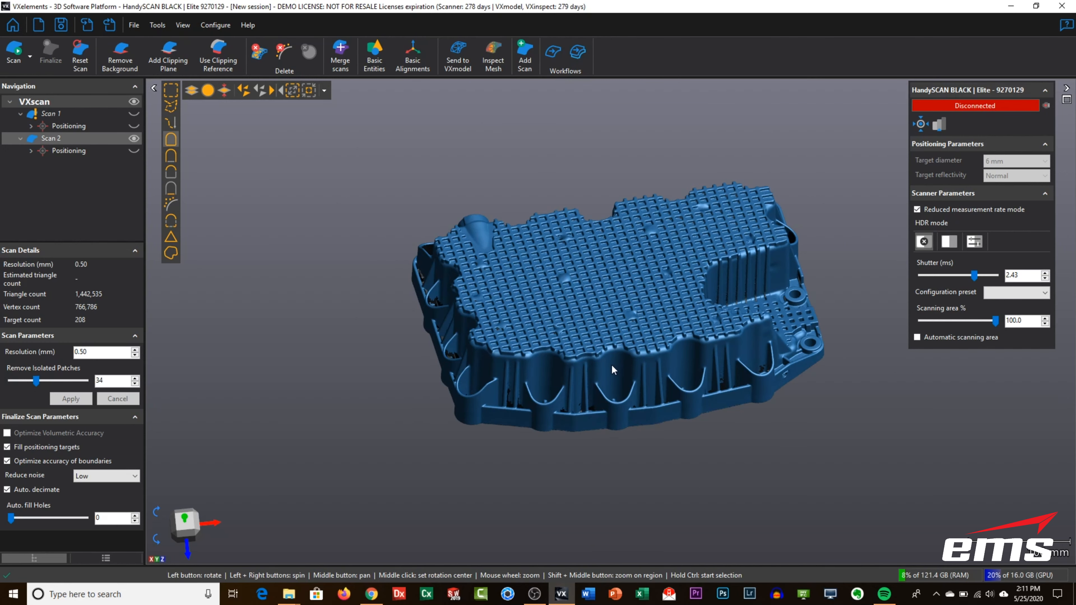
pyautogui.moveTo(612, 364)
pyautogui.mouseDown()
pyautogui.moveTo(605, 252)
pyautogui.moveTo(618, 357)
pyautogui.moveTo(596, 389)
pyautogui.moveTo(618, 373)
pyautogui.moveTo(622, 297)
pyautogui.moveTo(627, 350)
pyautogui.moveTo(600, 362)
pyautogui.mouseUp()
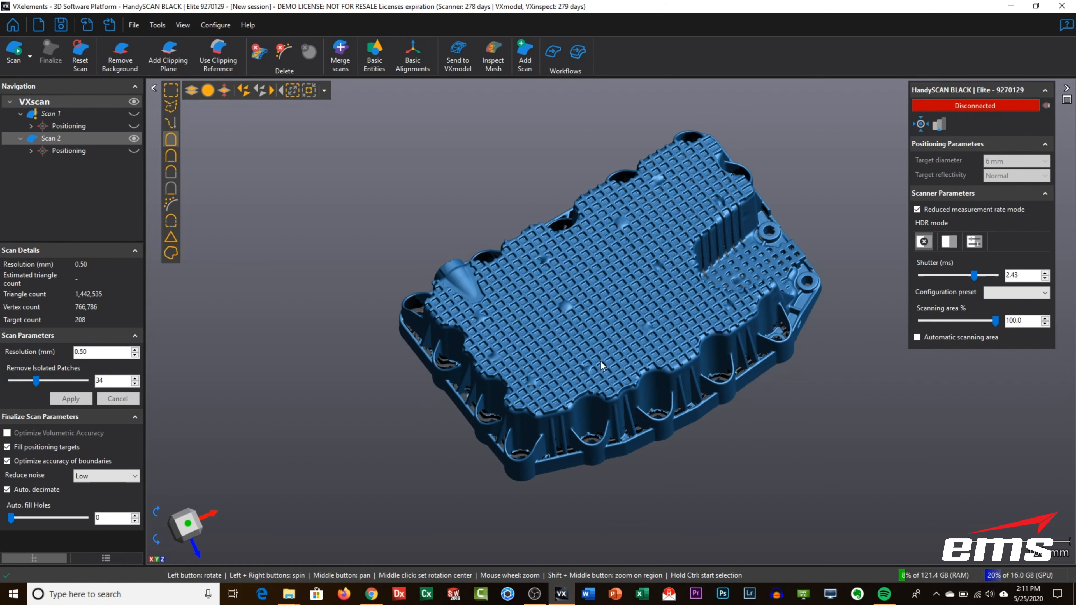